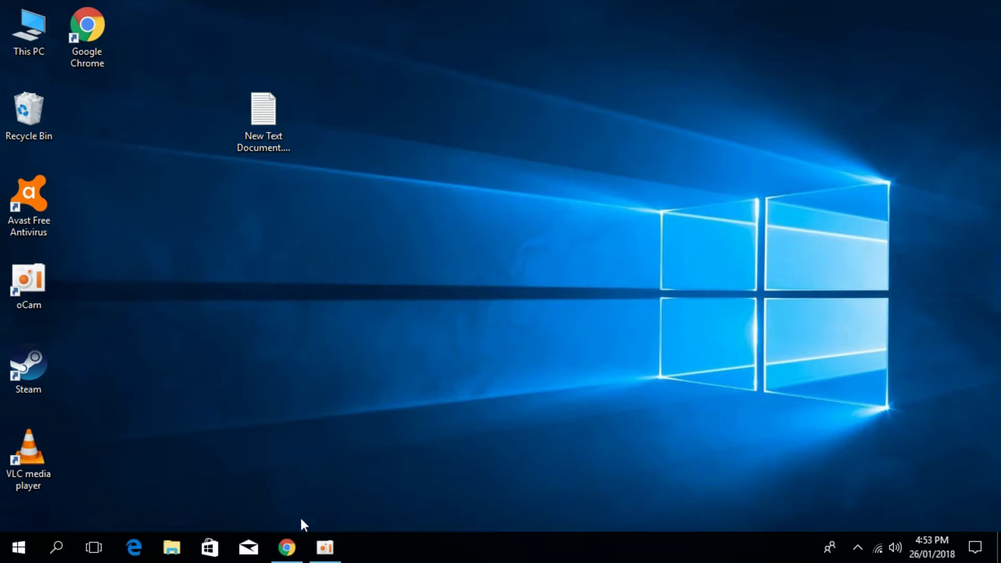
# Download the 6.3.9600.16384 api-ms-win-core-wow64-l1-1-0.dll zip from the second row of DLL-files.com's versions table
pyautogui.click(287, 554)
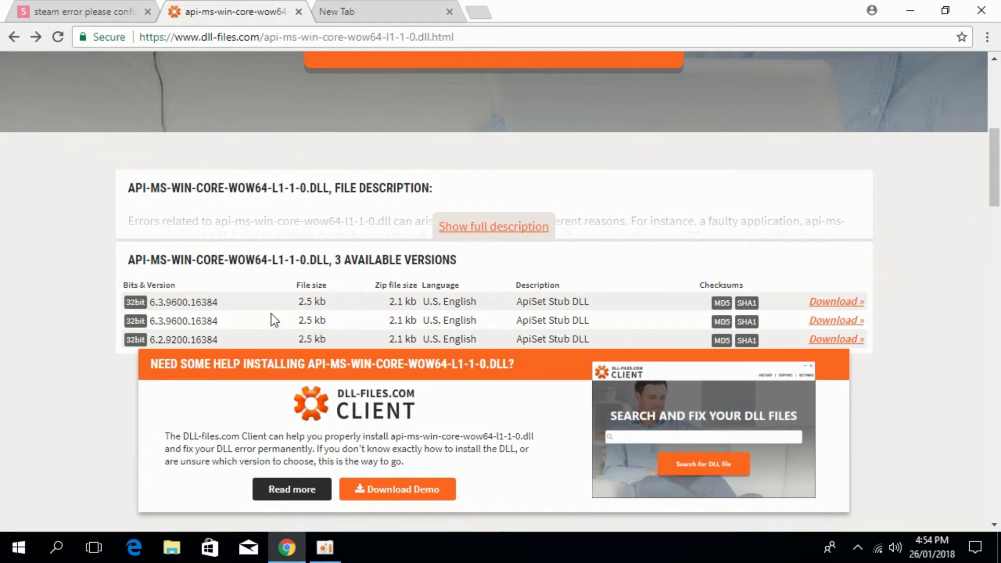
pyautogui.moveTo(272, 318); pyautogui.dragTo(152, 327)
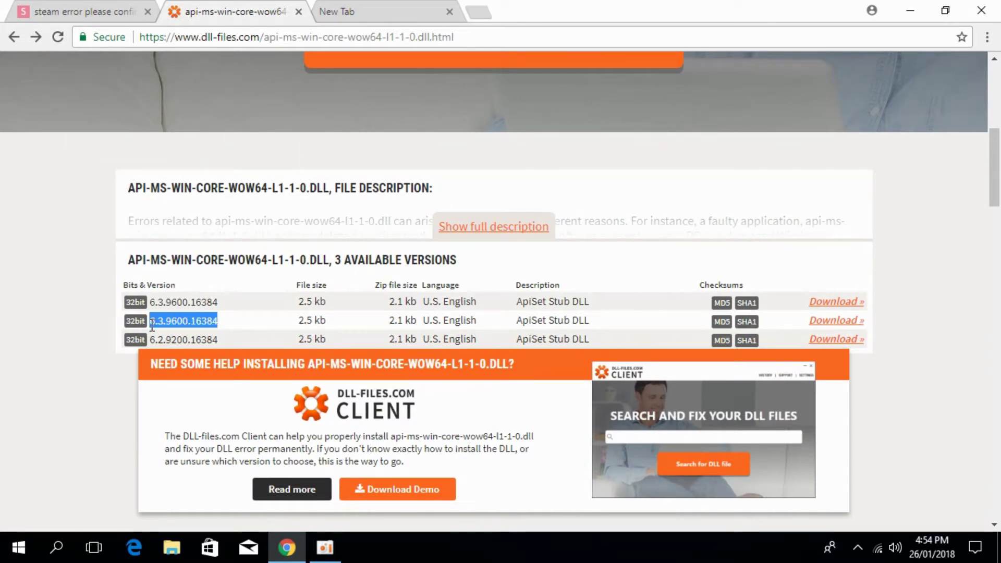
pyautogui.click(218, 320)
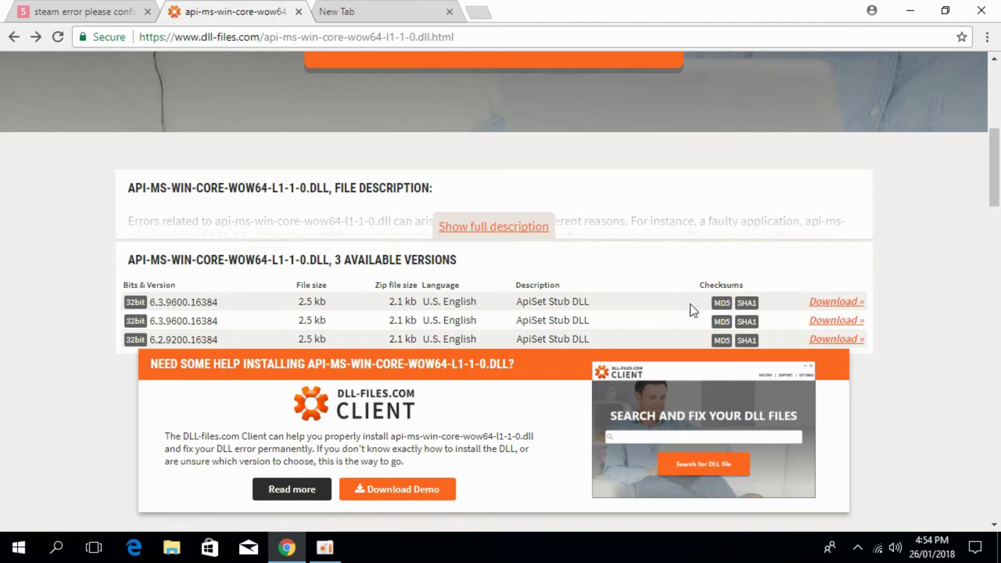
pyautogui.click(841, 321)
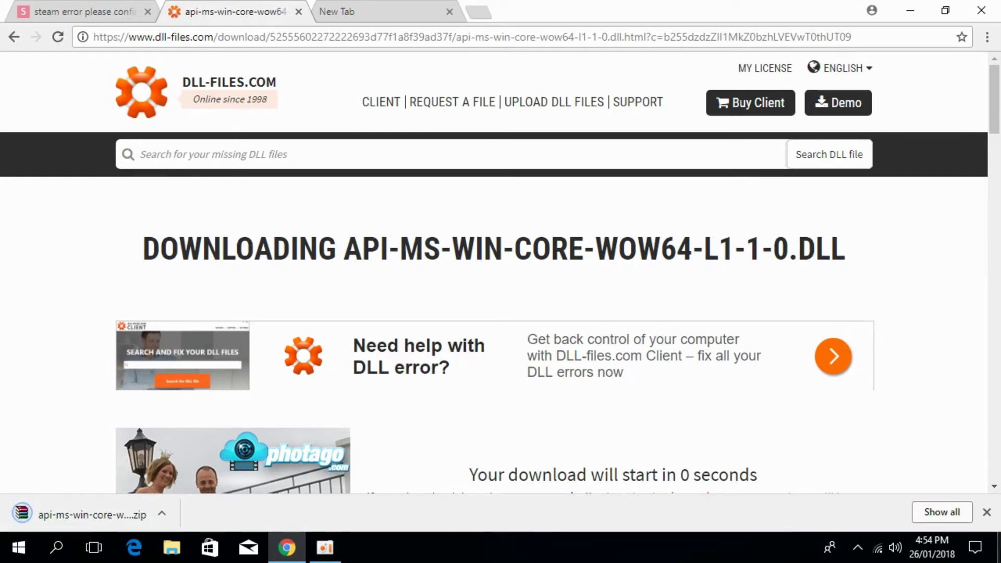
# Confirm in This PC's System properties that Windows 10 Pro is 64-bit on x64, then close it
pyautogui.press('super+d')
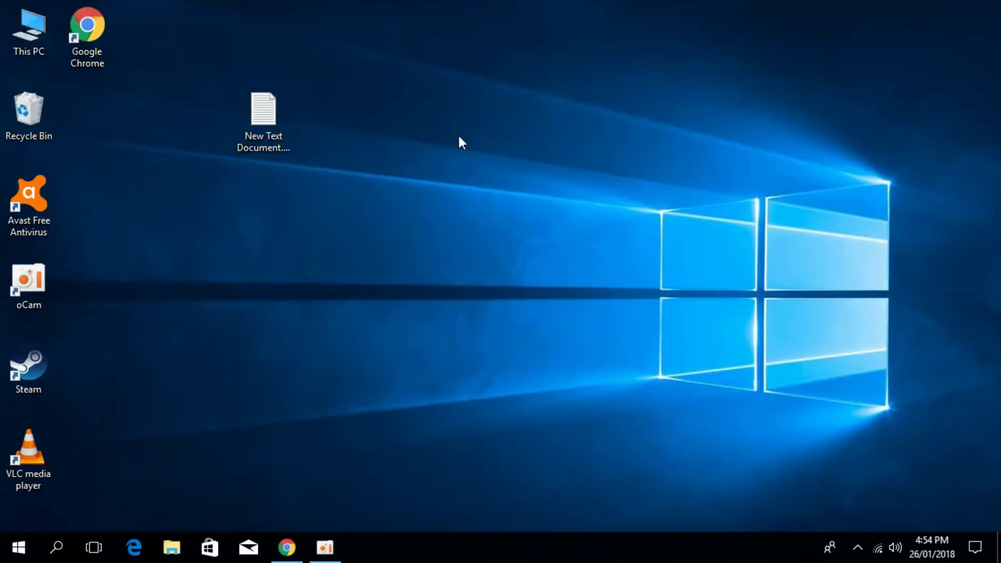
pyautogui.rightClick(22, 40)
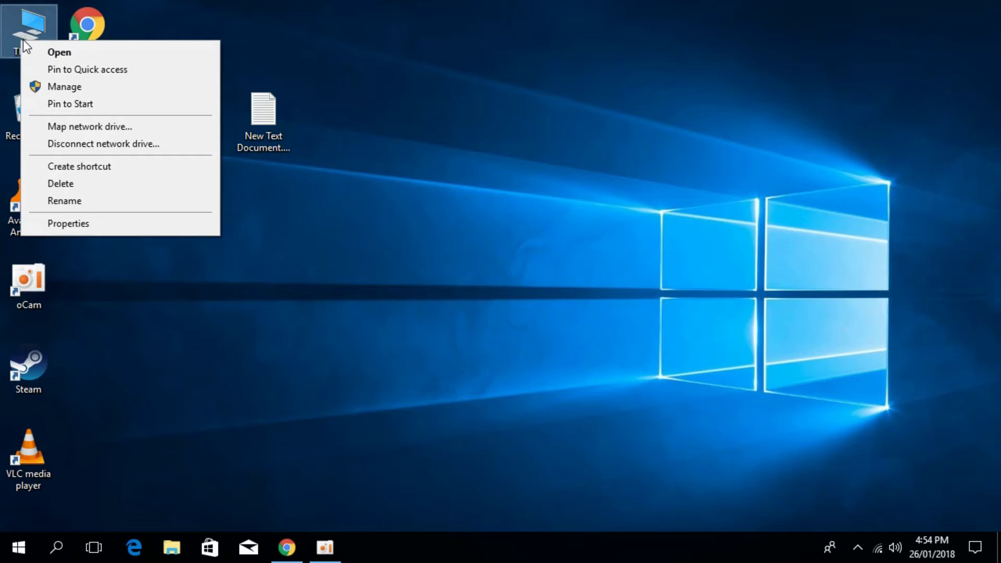
pyautogui.click(82, 223)
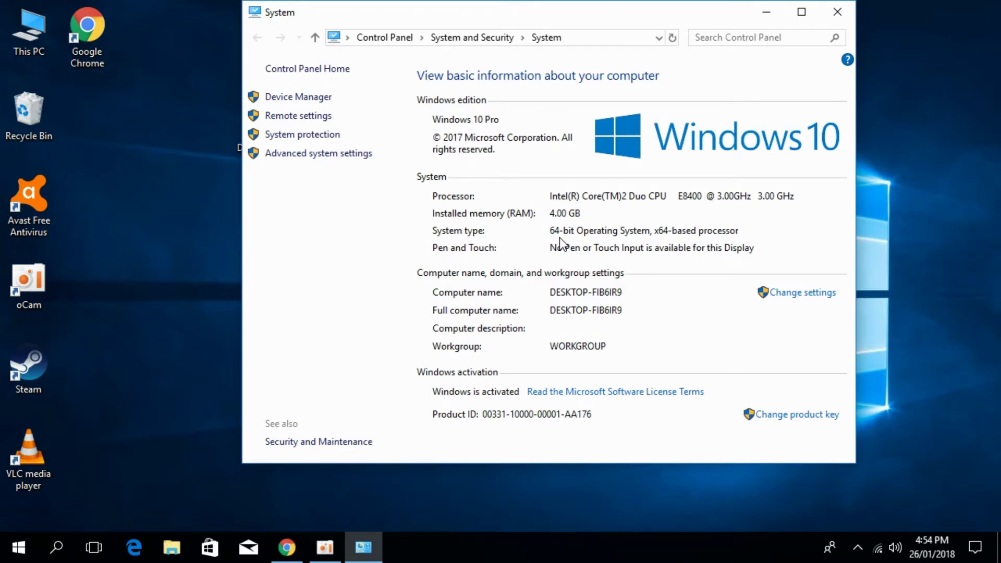
pyautogui.click(835, 12)
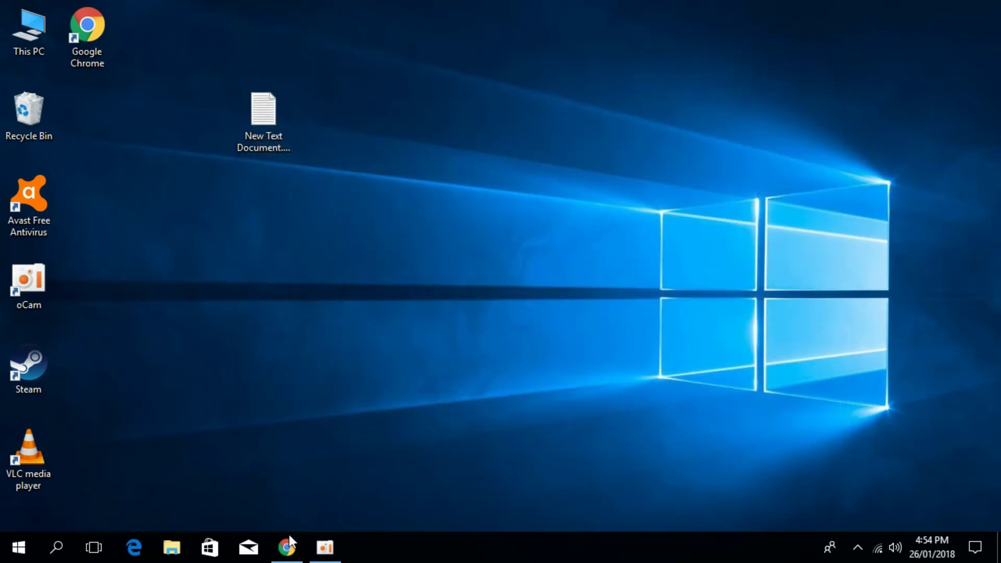
# Extract the downloaded zip in Downloads into its default api-ms-win-core-wow64-l1-1-0 folder
pyautogui.click(171, 549)
pyautogui.click(81, 128)
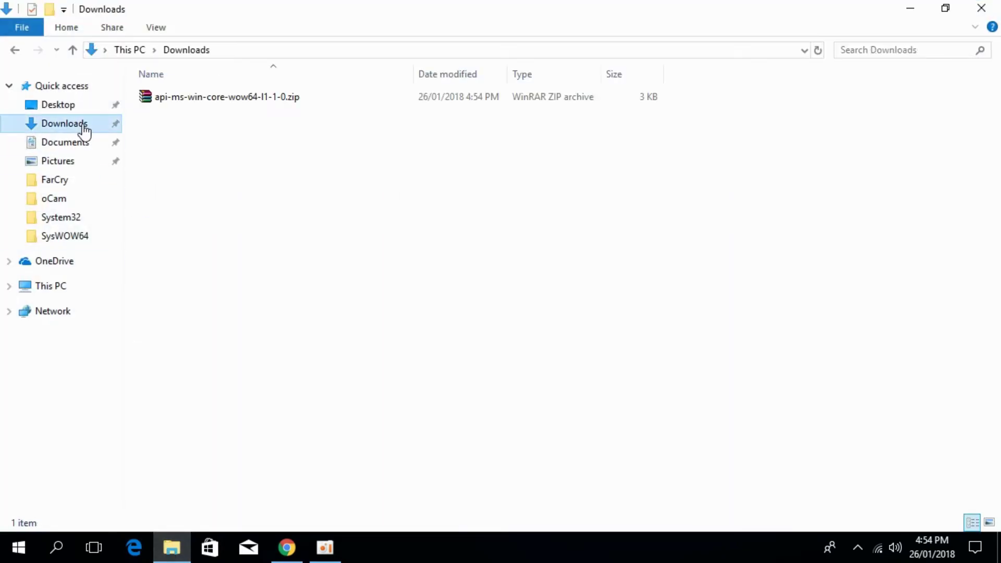
pyautogui.click(276, 101)
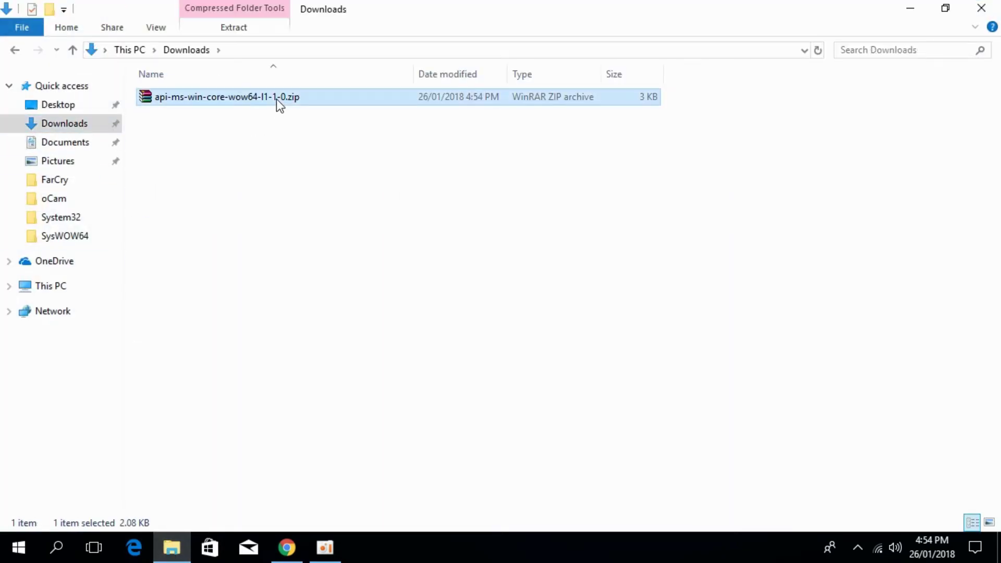
pyautogui.doubleClick(276, 99)
pyautogui.click(134, 136)
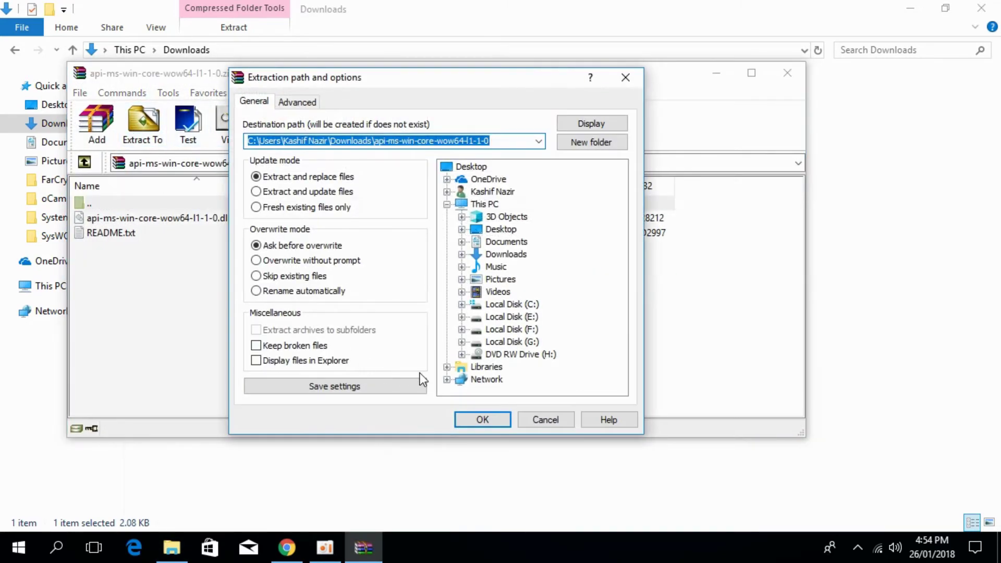
pyautogui.click(481, 417)
pyautogui.click(790, 75)
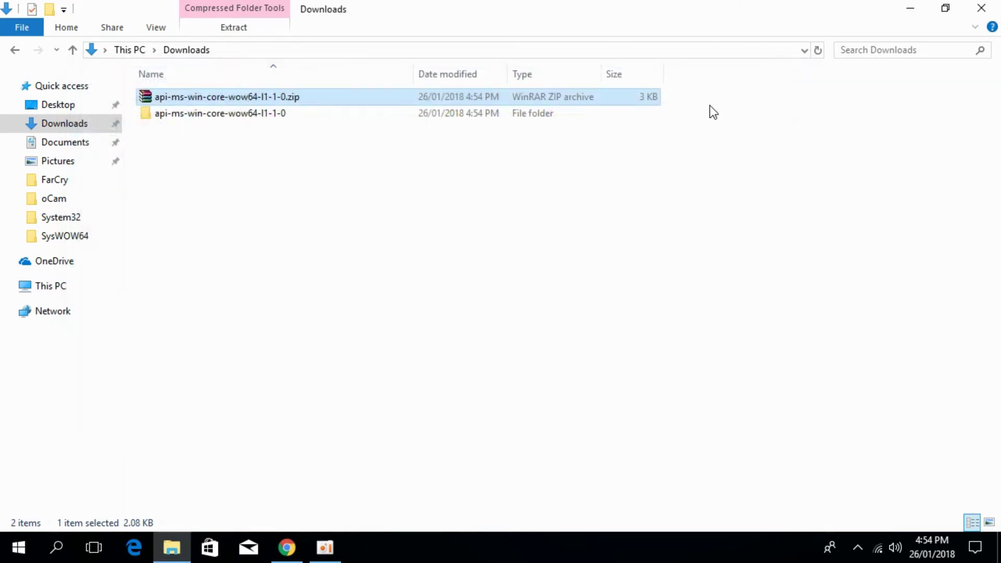
# Copy api-ms-win-core-wow64-l1-1-0.dll from the extracted folder
pyautogui.doubleClick(200, 112)
pyautogui.click(205, 97)
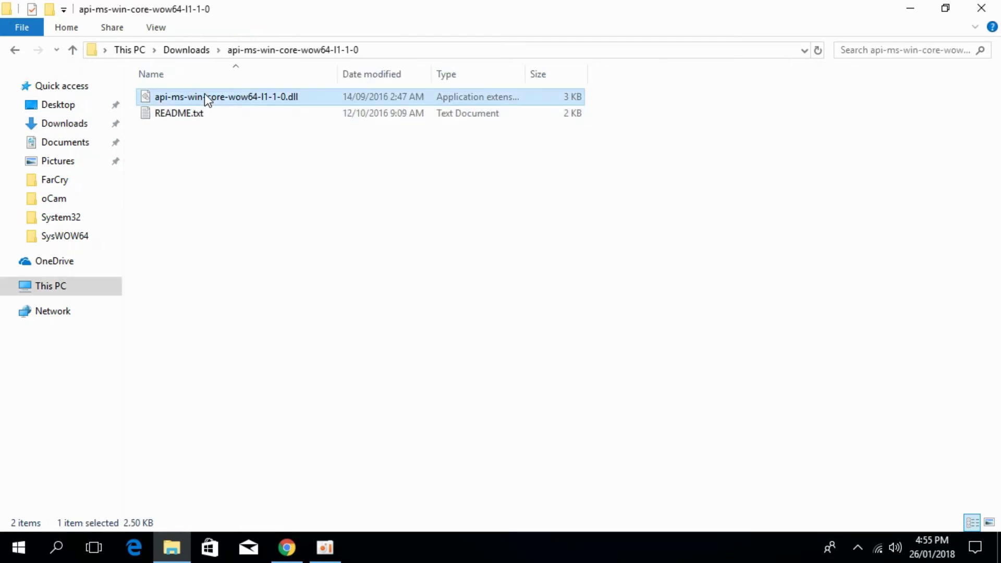
pyautogui.rightClick(259, 102)
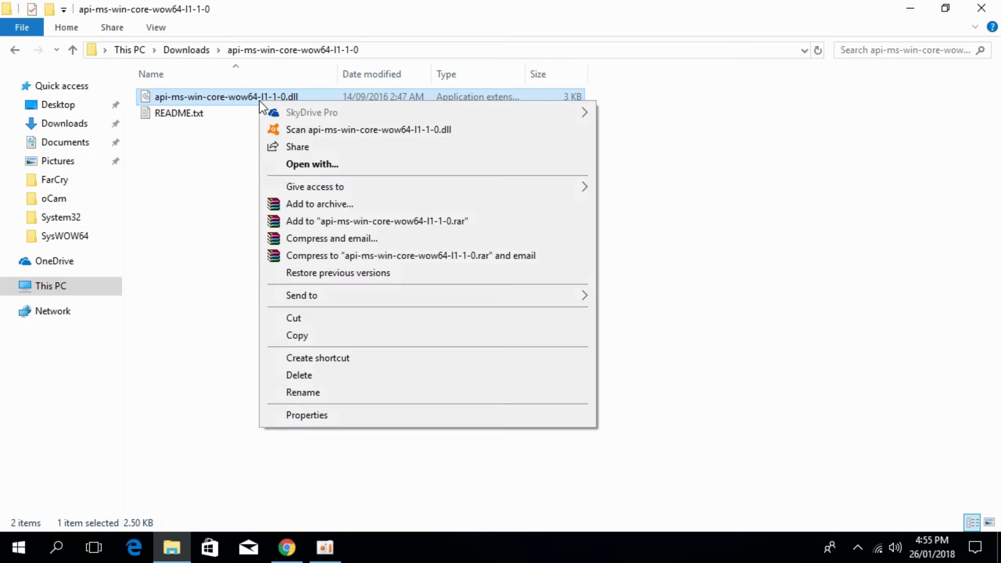
pyautogui.click(318, 336)
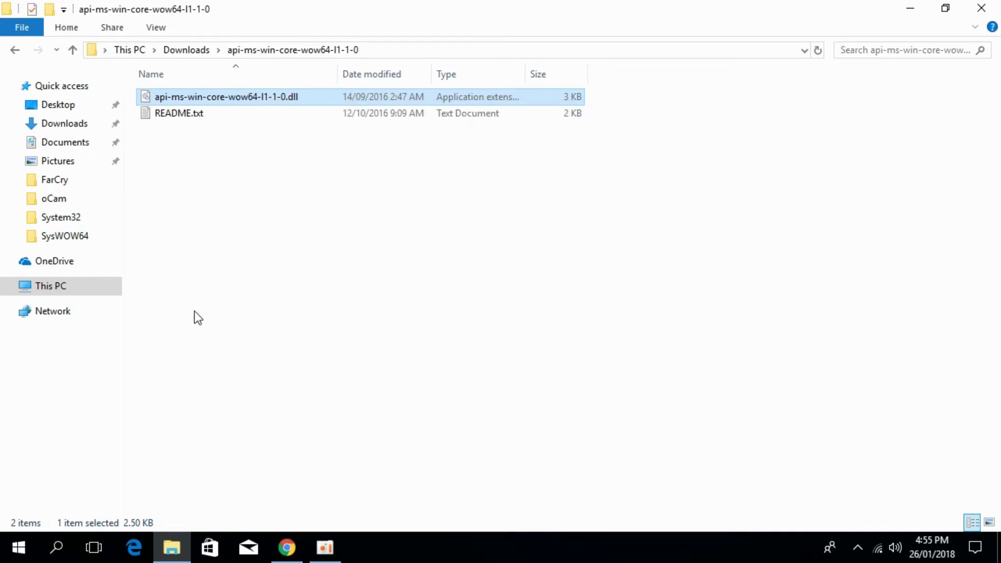
# Navigate to C:\Windows\System32
pyautogui.click(71, 290)
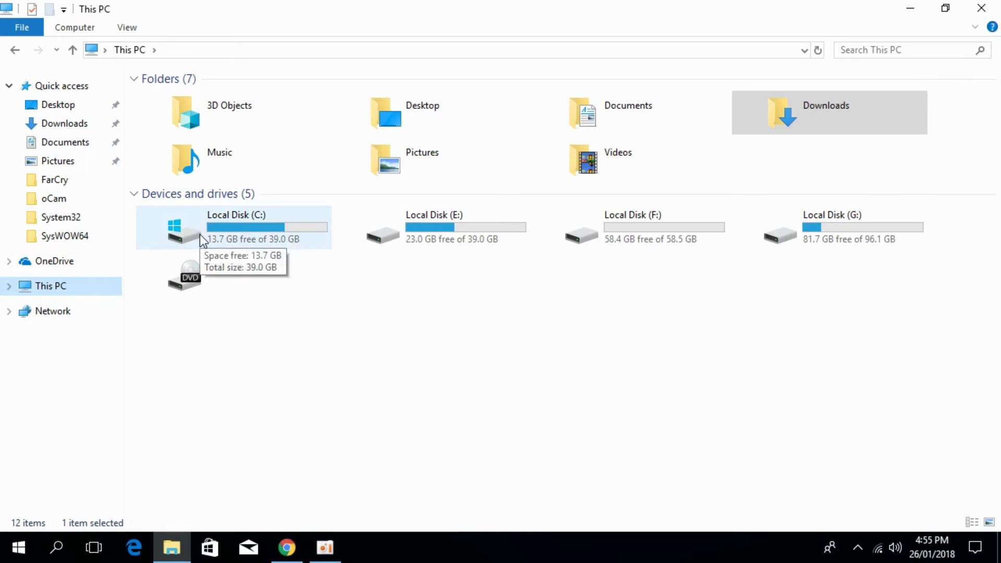
pyautogui.doubleClick(199, 233)
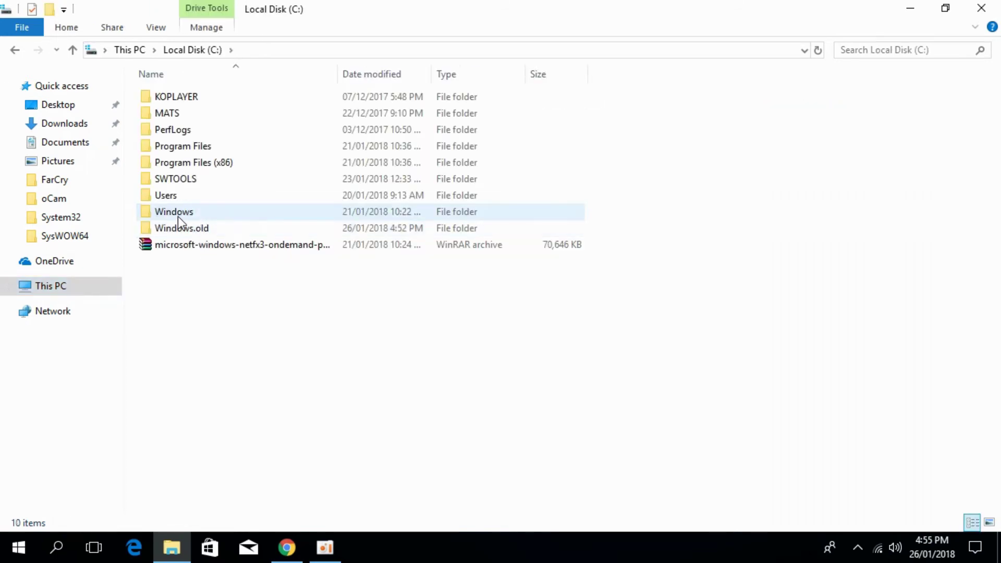
pyautogui.doubleClick(192, 213)
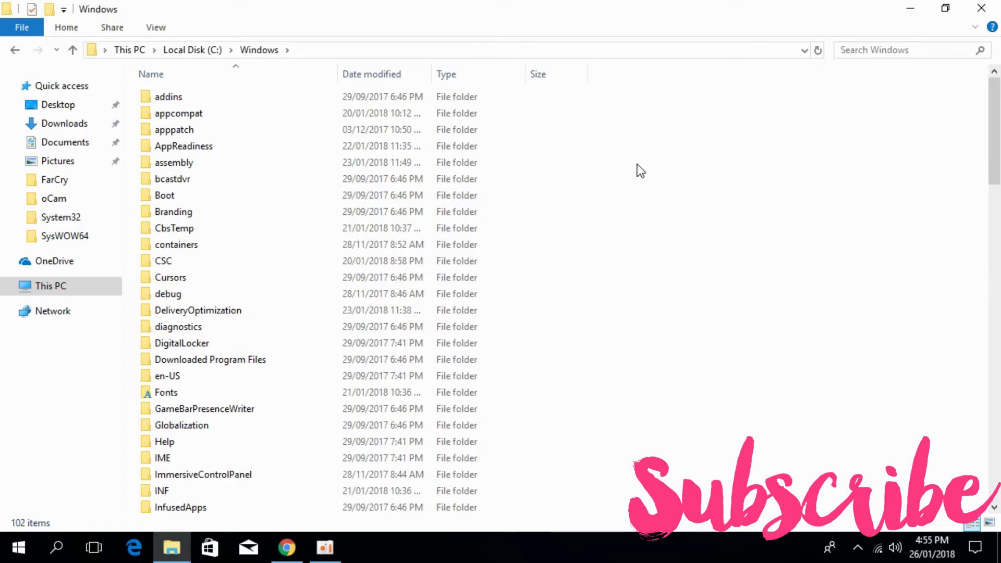
pyautogui.scroll(-11, 641, 170)
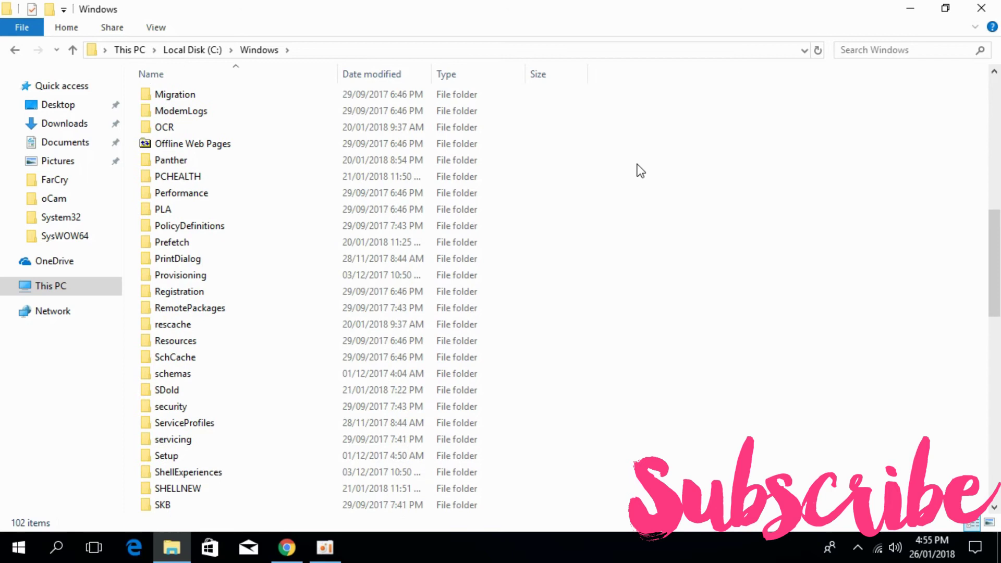
pyautogui.scroll(-5, 641, 171)
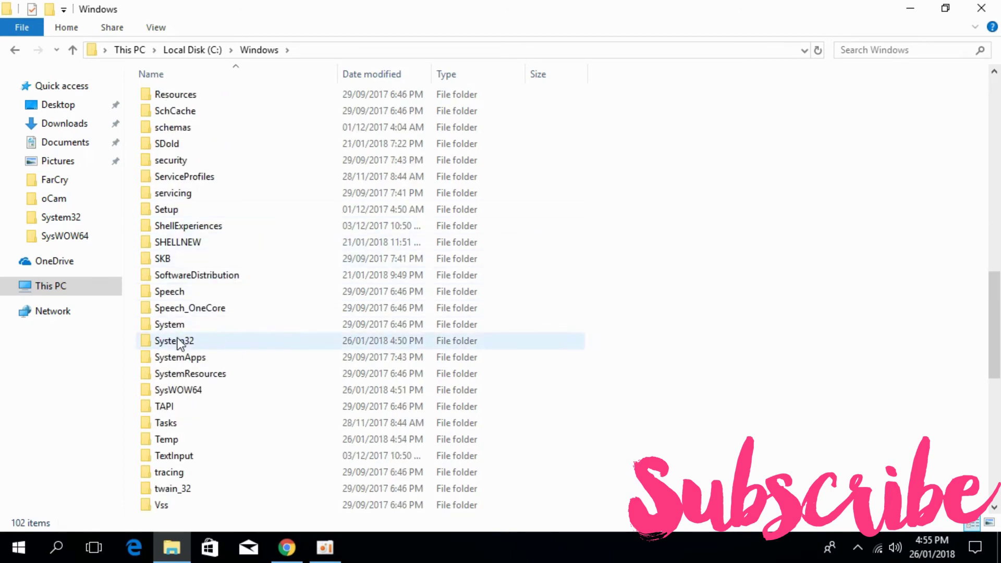
pyautogui.doubleClick(191, 342)
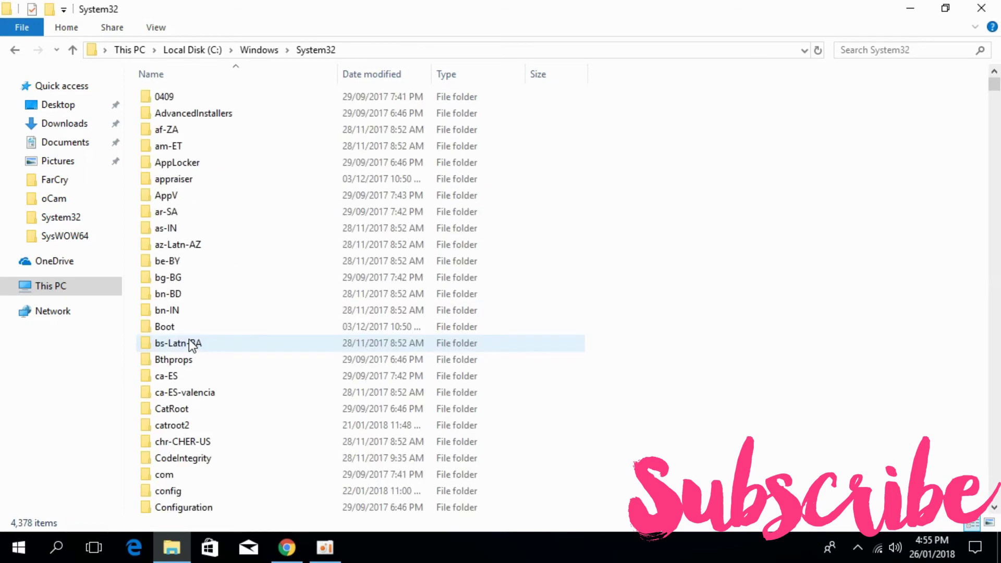
# Paste the DLL into System32, replacing the existing file and granting administrator permission
pyautogui.rightClick(764, 159)
pyautogui.click(802, 246)
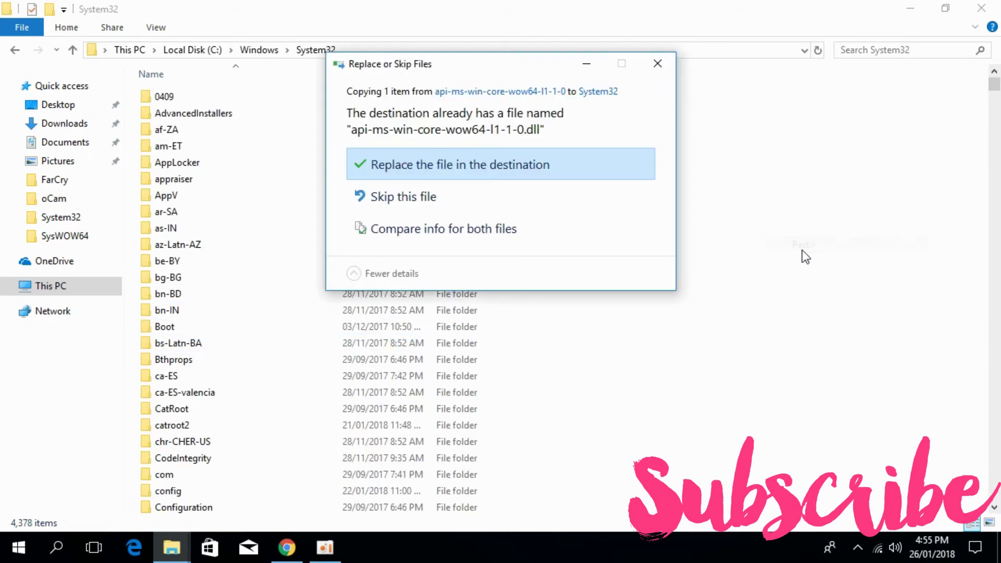
pyautogui.click(495, 164)
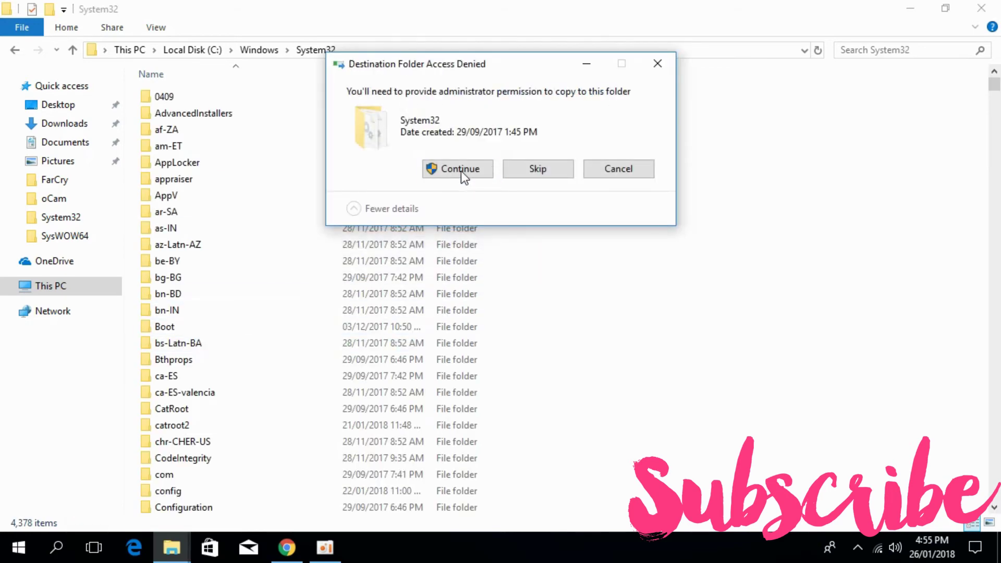
pyautogui.click(461, 171)
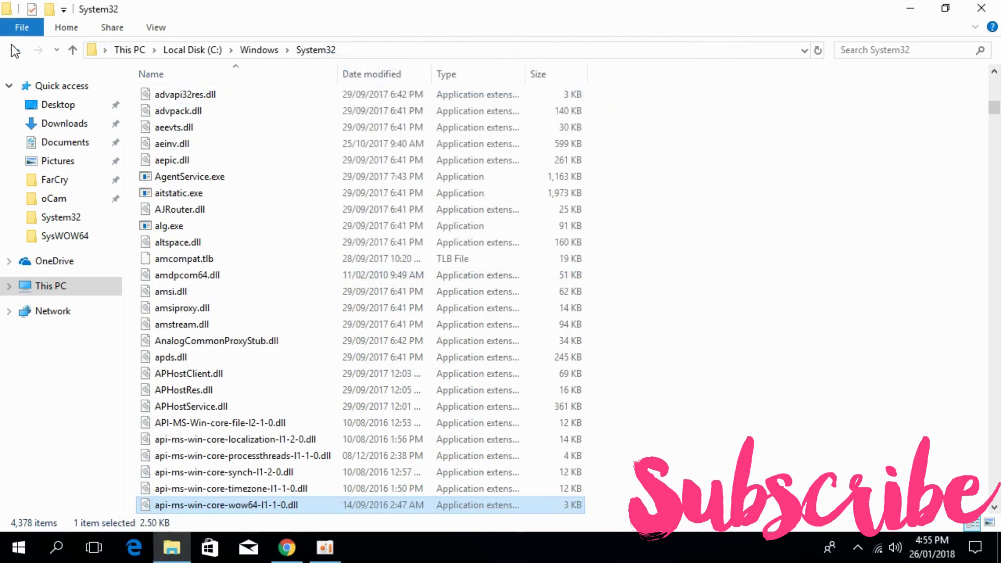
# Go back to C:\Windows and open the SysWOW64 folder
pyautogui.click(15, 51)
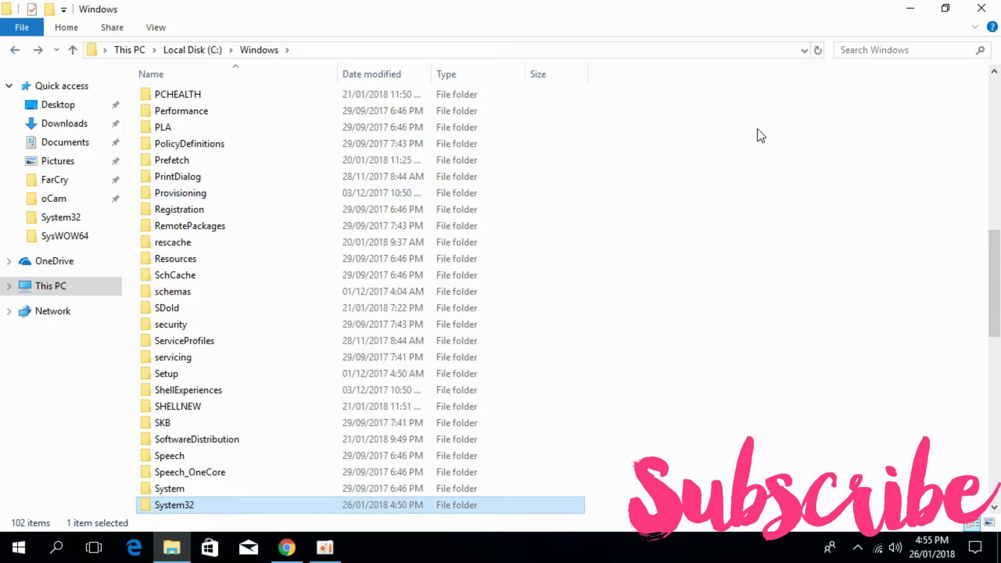
pyautogui.scroll(-4, 758, 130)
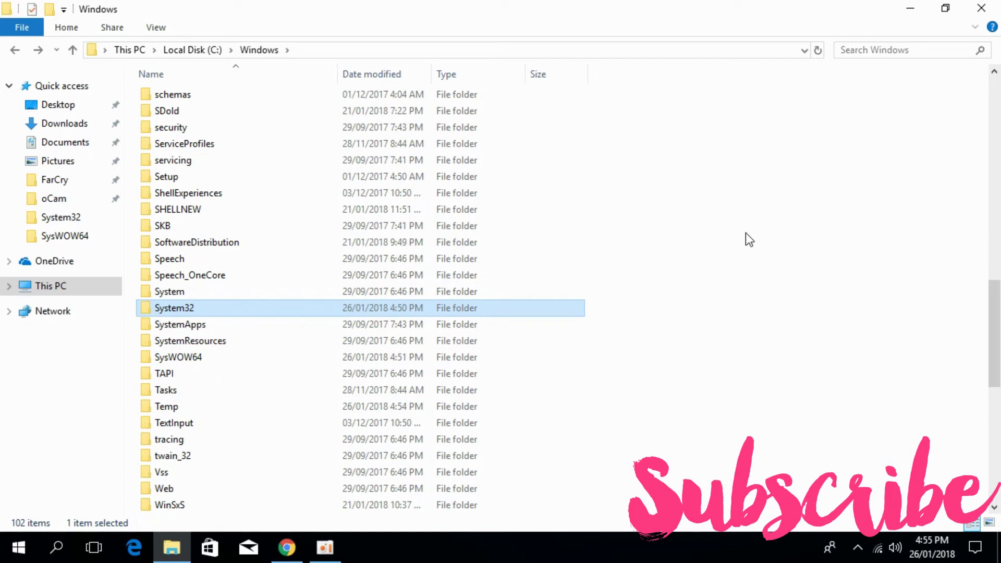
pyautogui.click(278, 359)
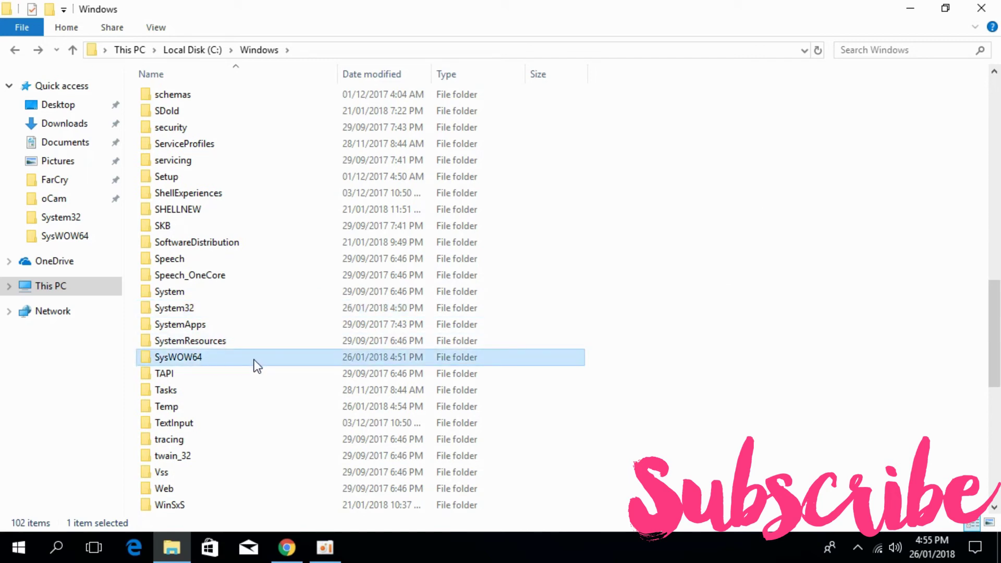
pyautogui.doubleClick(384, 358)
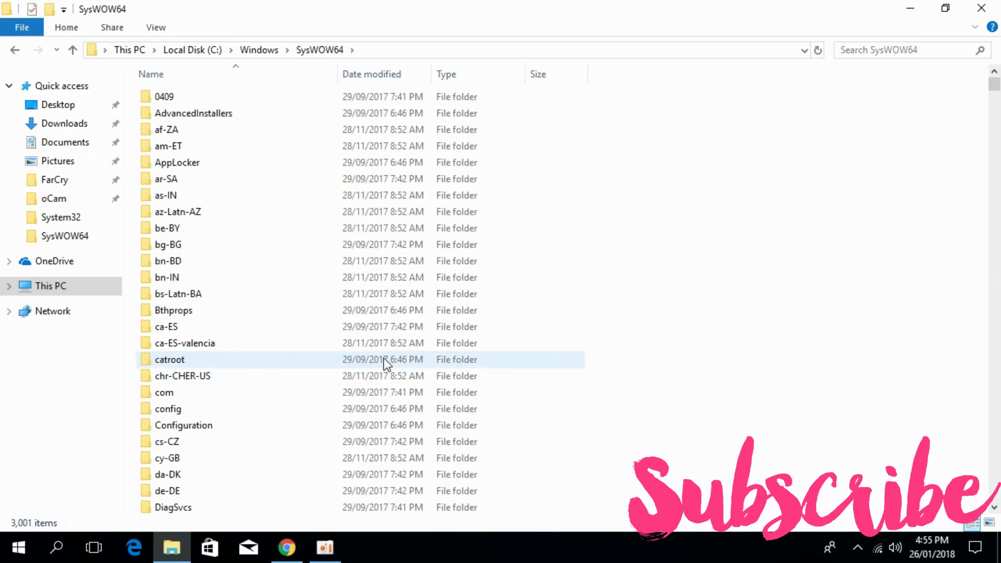
# Paste the DLL into SysWOW64, replacing the old copy with administrator permission, then return to Windows
pyautogui.rightClick(832, 194)
pyautogui.click(869, 277)
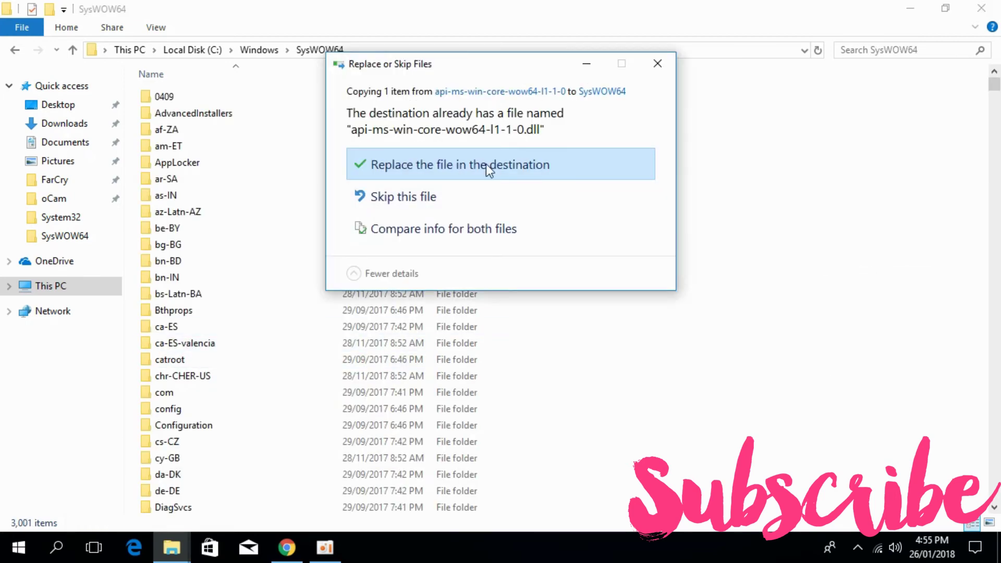
pyautogui.click(482, 166)
pyautogui.click(463, 168)
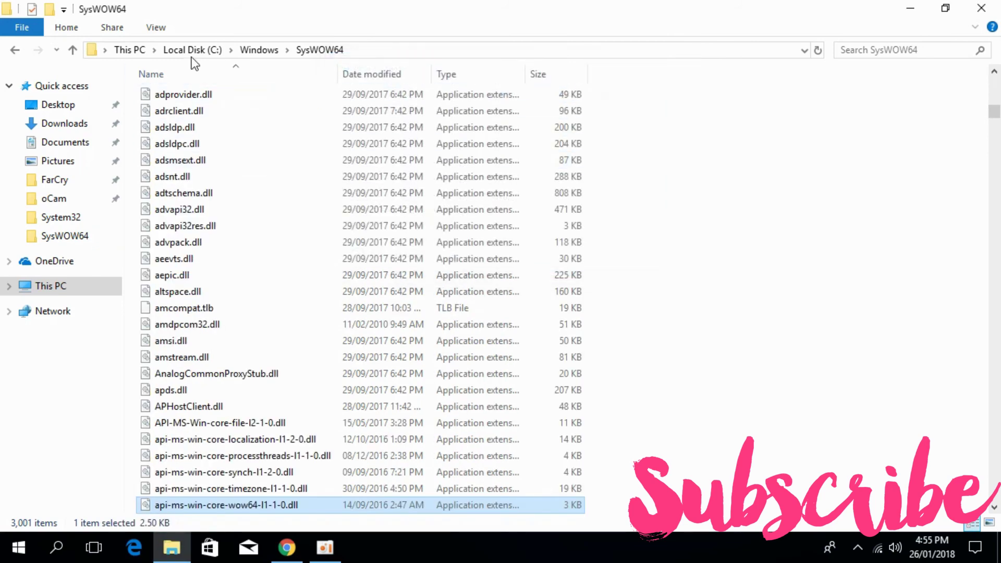
pyautogui.click(13, 51)
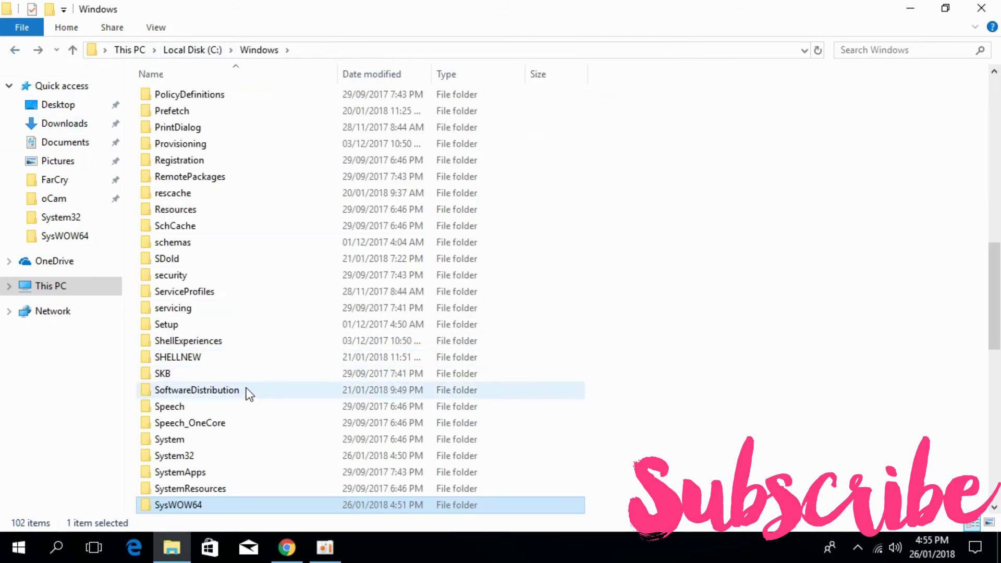
# Re-paste api-ms-win-core-wow64-l1-1-0.dll into System32 with Replace and administrator permission, then go back to Windows
pyautogui.doubleClick(192, 458)
pyautogui.rightClick(774, 202)
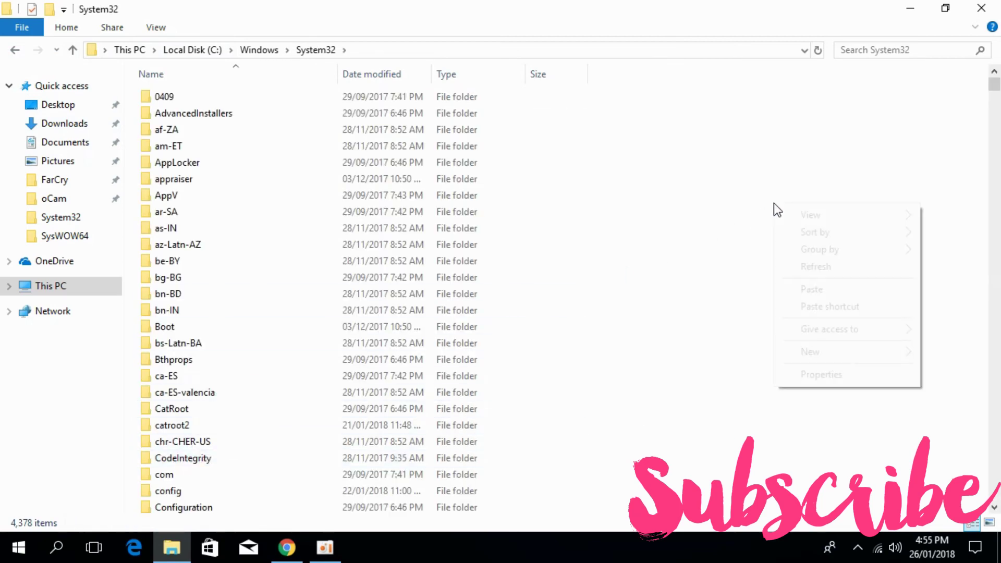
pyautogui.click(821, 293)
pyautogui.click(480, 164)
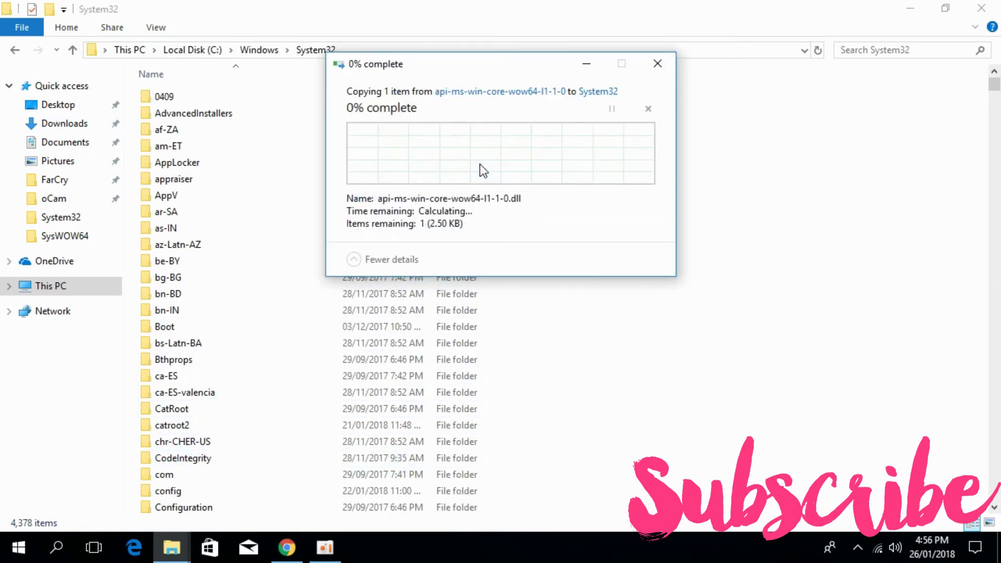
pyautogui.click(478, 165)
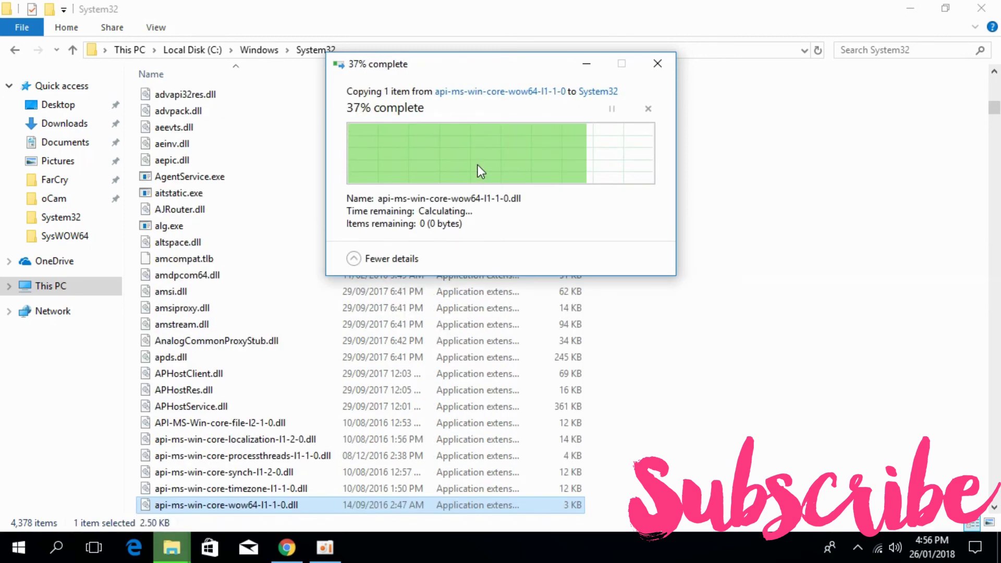
pyautogui.click(14, 49)
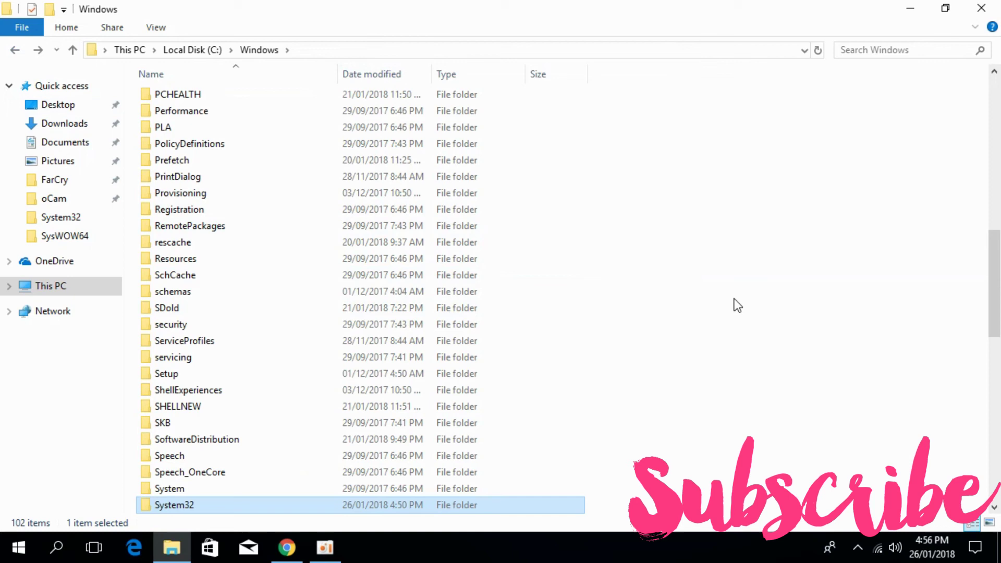
pyautogui.scroll(-2, 737, 305)
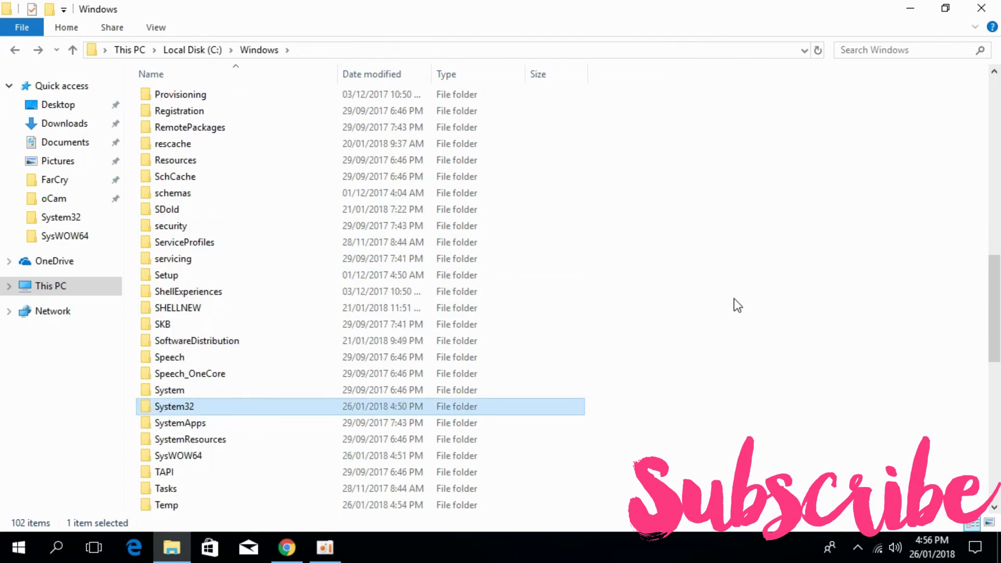